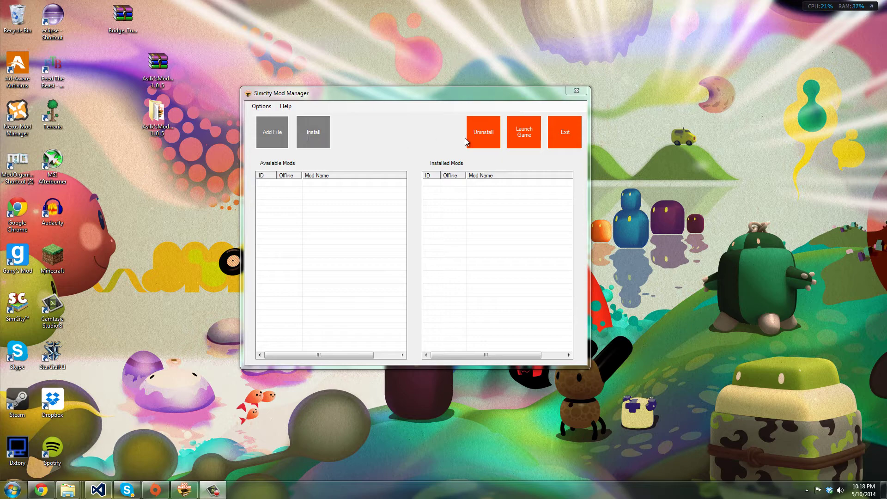
- Bring Simcity Mod Manager forward and run Help > Check Update
{"action": "left_click", "coordinate": [409, 149]}
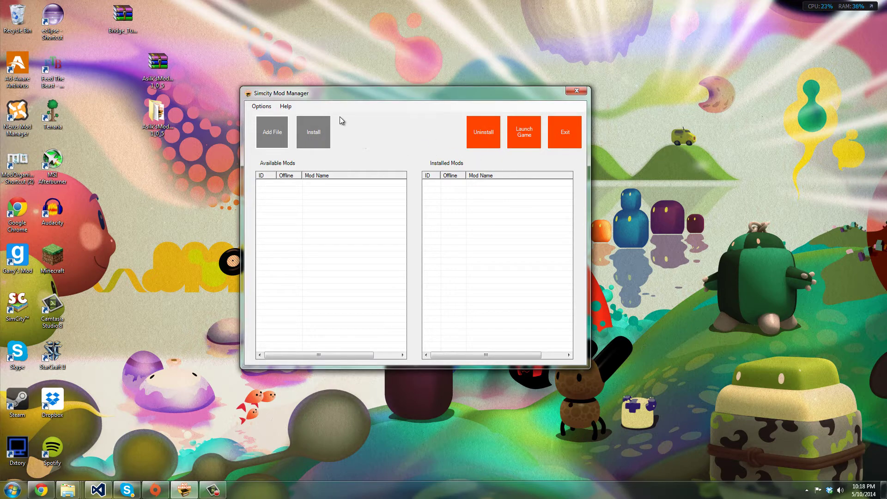
{"action": "left_click", "coordinate": [286, 107]}
{"action": "left_click", "coordinate": [313, 136]}
- Dismiss the 'You have the current version' notice, rerun Check Update, and dismiss it again
{"action": "left_click", "coordinate": [460, 279]}
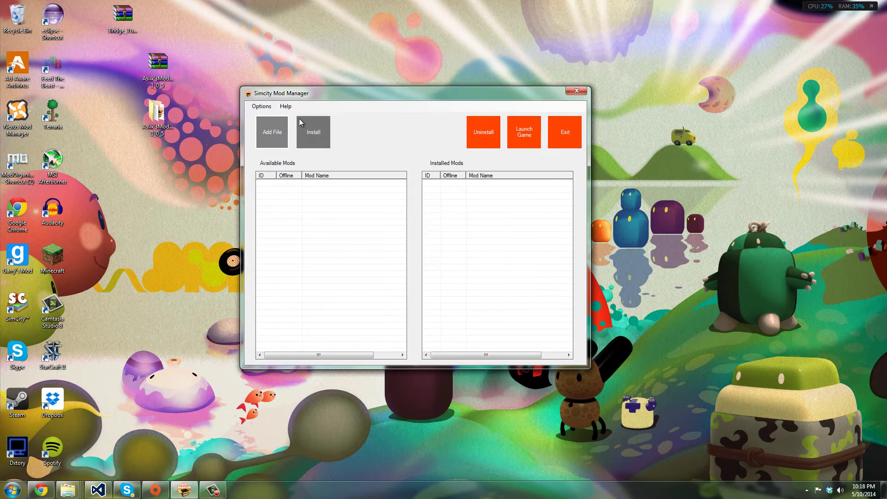
{"action": "left_click", "coordinate": [285, 106]}
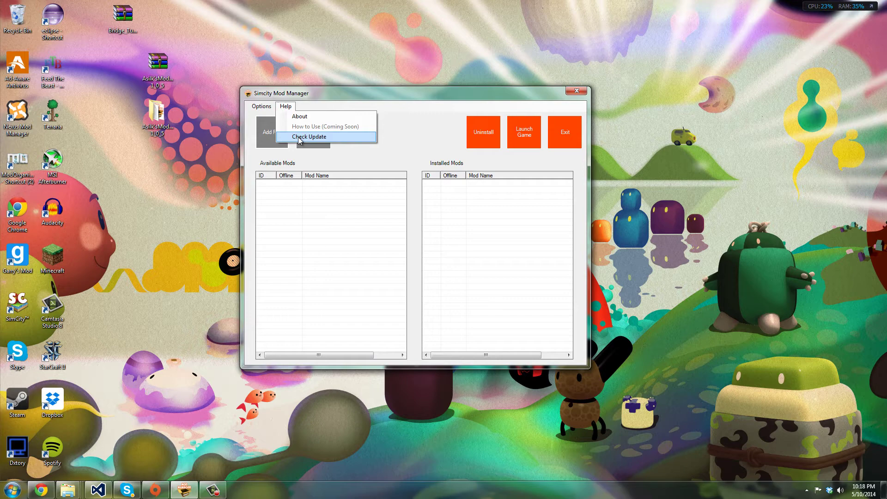
{"action": "left_click", "coordinate": [305, 137]}
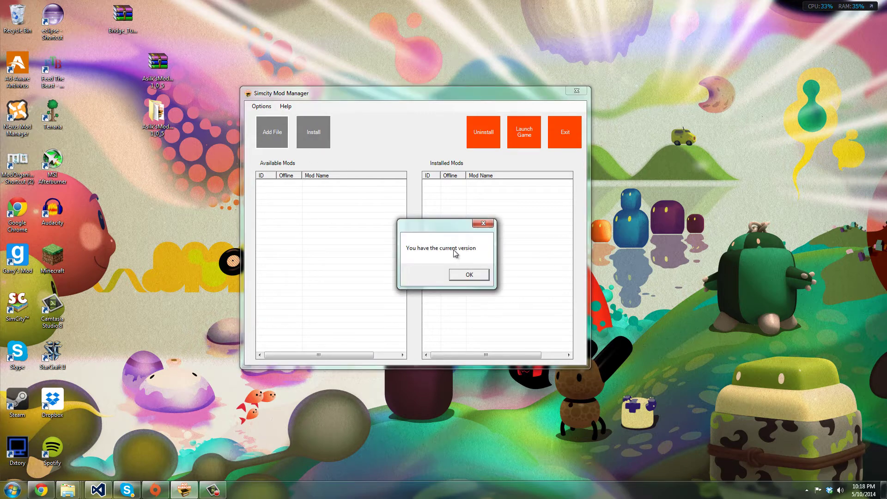
{"action": "left_click", "coordinate": [469, 275]}
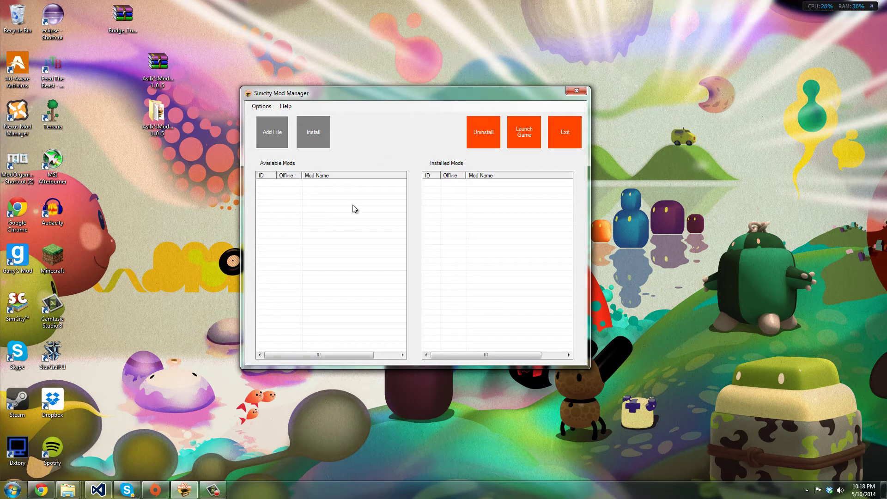
- Browse the Simtropolis Asilk's Mod Manager page in Chrome, then minimize the browser
{"action": "left_click", "coordinate": [37, 490]}
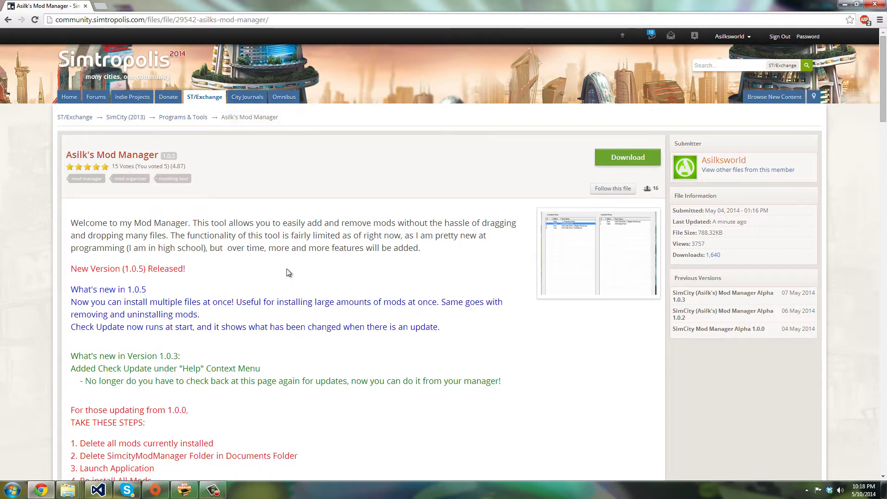
{"action": "scroll", "coordinate": [348, 277], "scroll_direction": "down", "scroll_amount": 4}
{"action": "scroll", "coordinate": [348, 277], "scroll_direction": "up", "scroll_amount": 3}
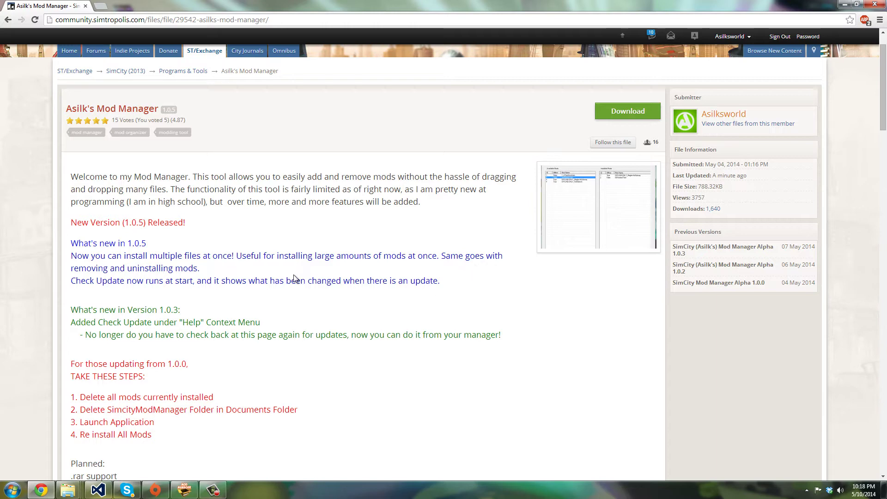
{"action": "left_click", "coordinate": [843, 6]}
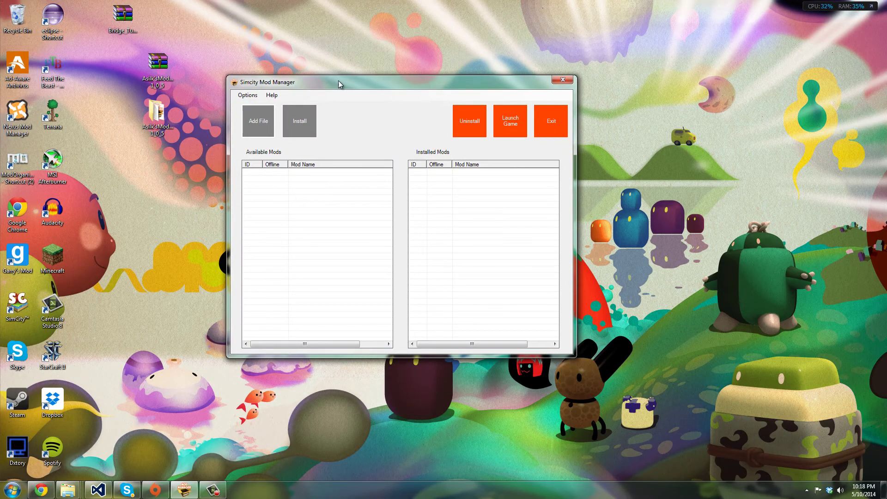
- Add 00MoreLandmarksforCity from the Simcity Data Backup folder as an available mod
{"action": "left_click_drag", "start_coordinate": [338, 84], "coordinate": [361, 78]}
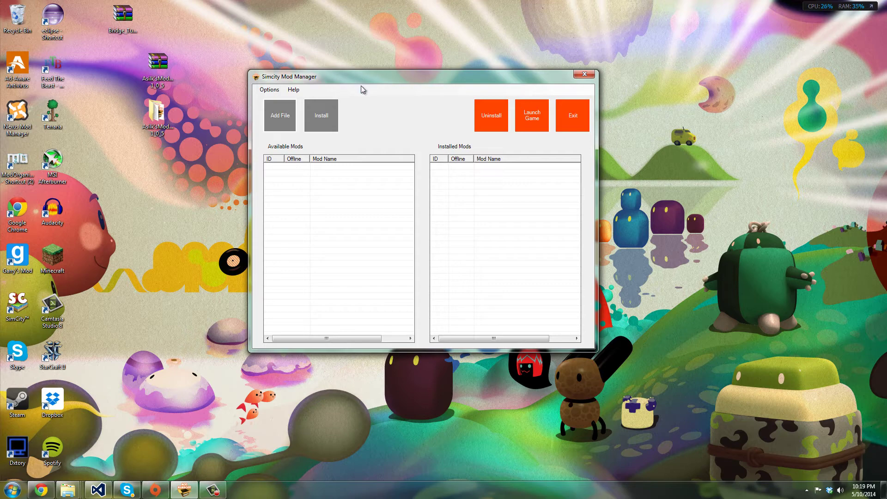
{"action": "left_click", "coordinate": [285, 127]}
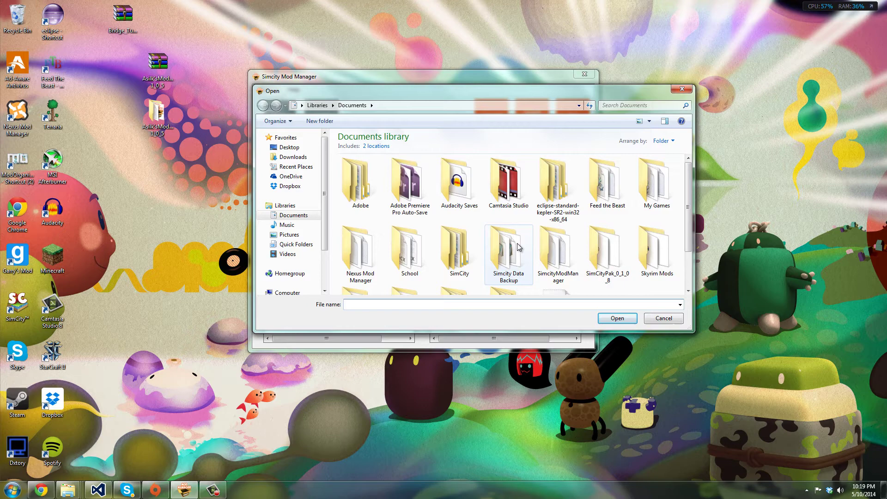
{"action": "double_click", "coordinate": [518, 247]}
{"action": "double_click", "coordinate": [360, 182]}
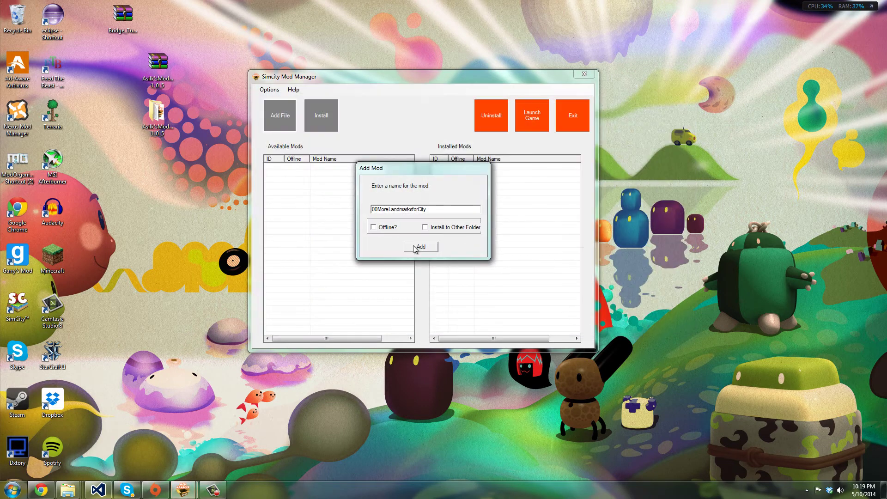
{"action": "left_click", "coordinate": [414, 248]}
{"action": "left_click", "coordinate": [452, 277]}
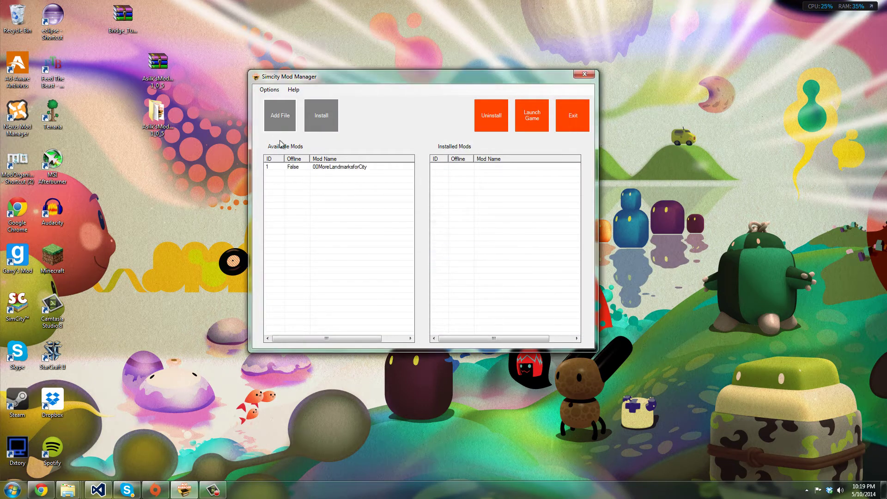
- Start a new mod from the 00RotatedTrain file in the Add Mod dialog
{"action": "left_click", "coordinate": [280, 118]}
{"action": "left_click", "coordinate": [410, 183]}
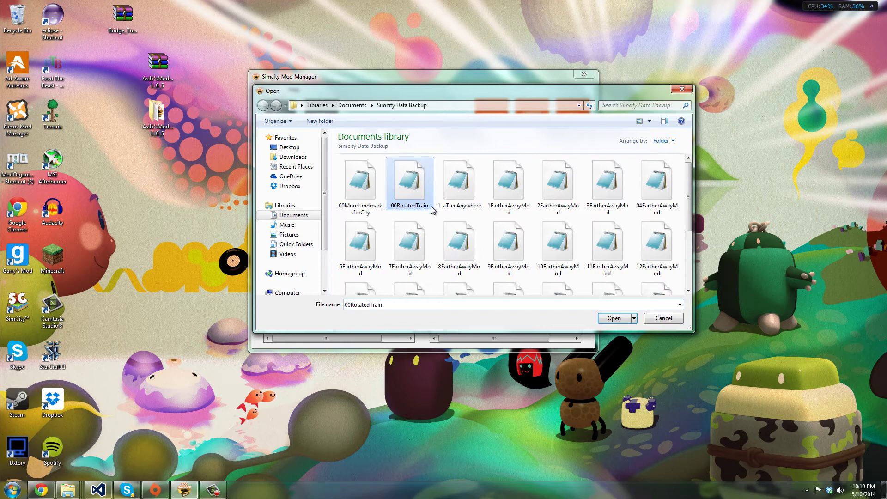
{"action": "left_click", "coordinate": [615, 318]}
{"action": "left_click_drag", "start_coordinate": [396, 172], "coordinate": [435, 165]}
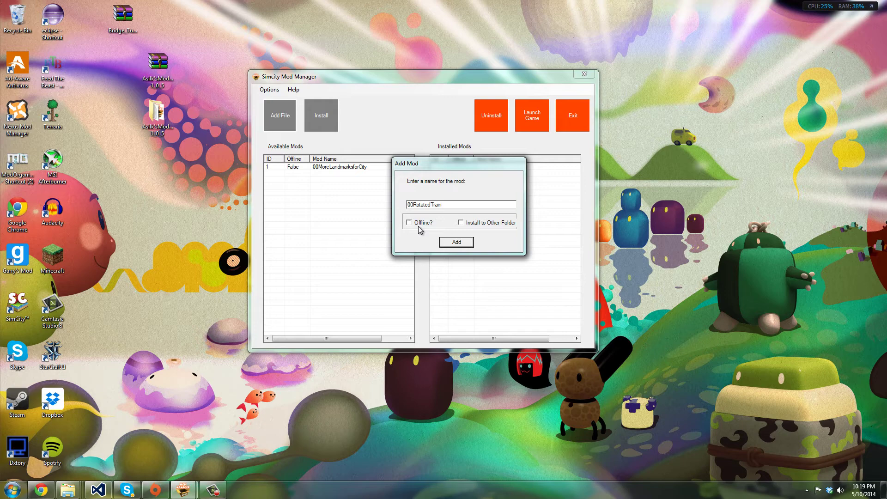
- Enable Install to Other Folder for 00RotatedTrain and dismiss the missing-folder warning
{"action": "left_click", "coordinate": [494, 225]}
{"action": "left_click", "coordinate": [462, 243]}
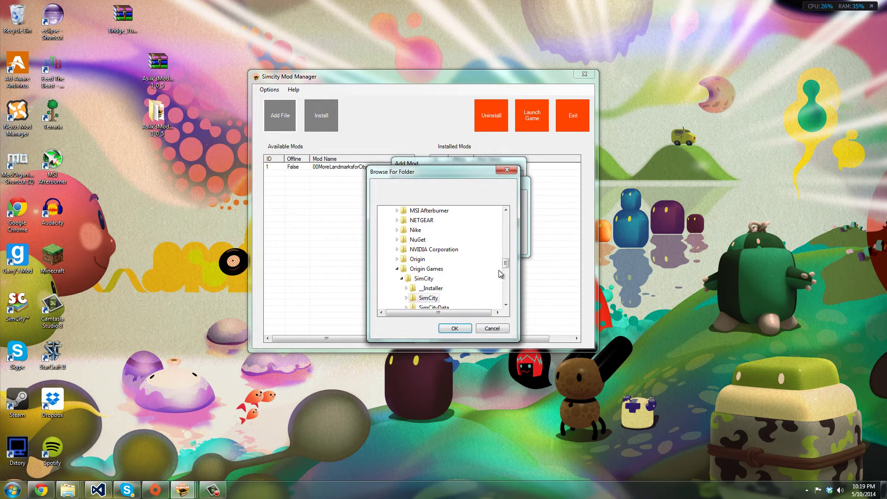
{"action": "scroll", "coordinate": [507, 264], "scroll_direction": "down", "scroll_amount": 1}
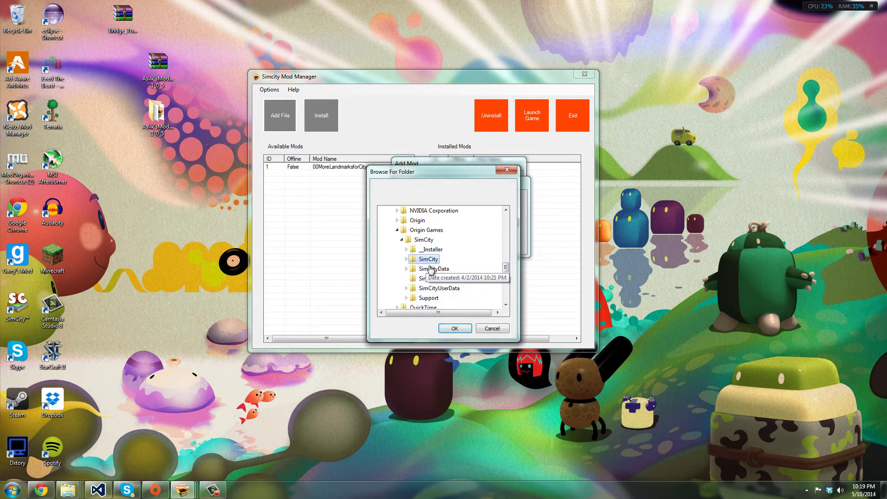
{"action": "left_click", "coordinate": [437, 288]}
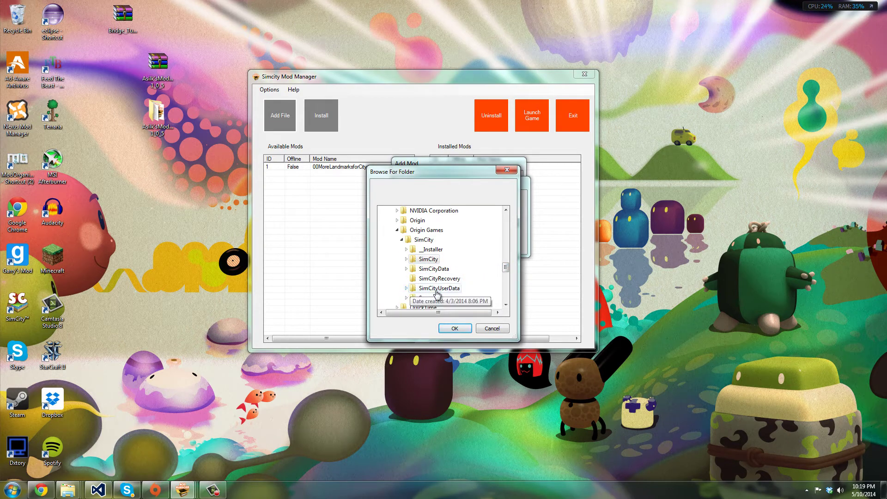
{"action": "left_click", "coordinate": [491, 328]}
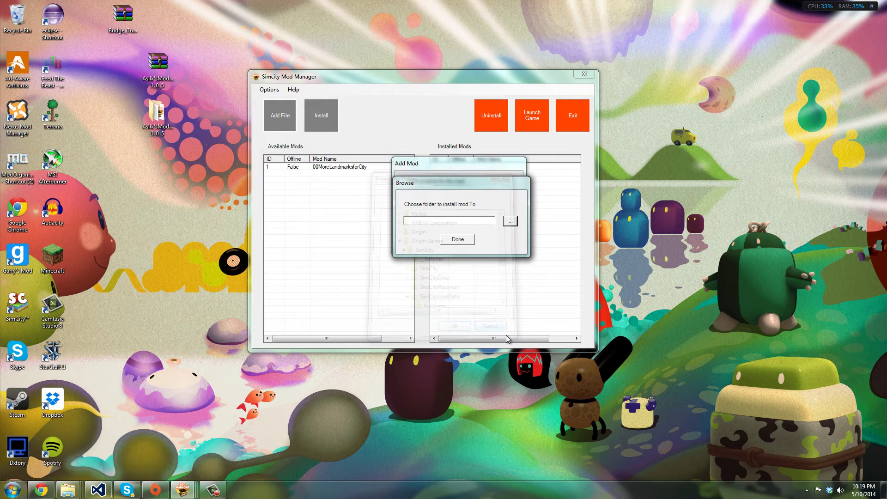
{"action": "left_click", "coordinate": [458, 239]}
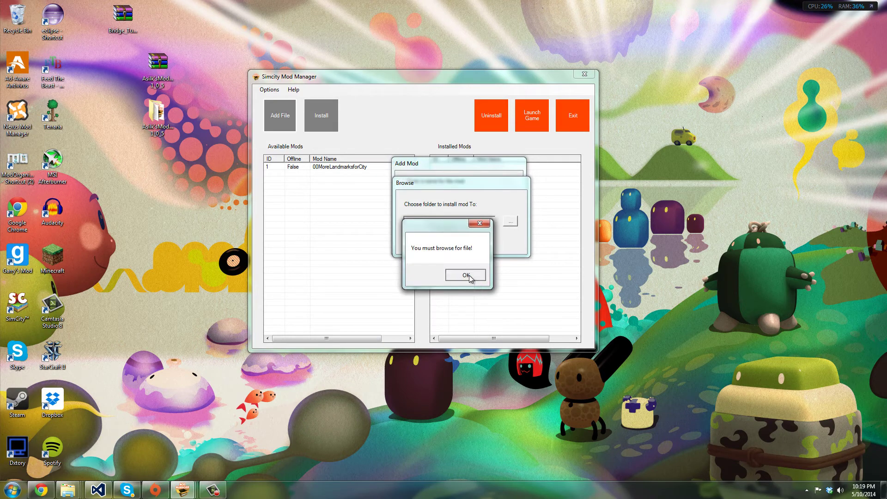
{"action": "left_click", "coordinate": [467, 275]}
- Set Origin Games\SimCity\SimCityData as the install folder and confirm overwriting the existing copy
{"action": "left_click", "coordinate": [511, 222]}
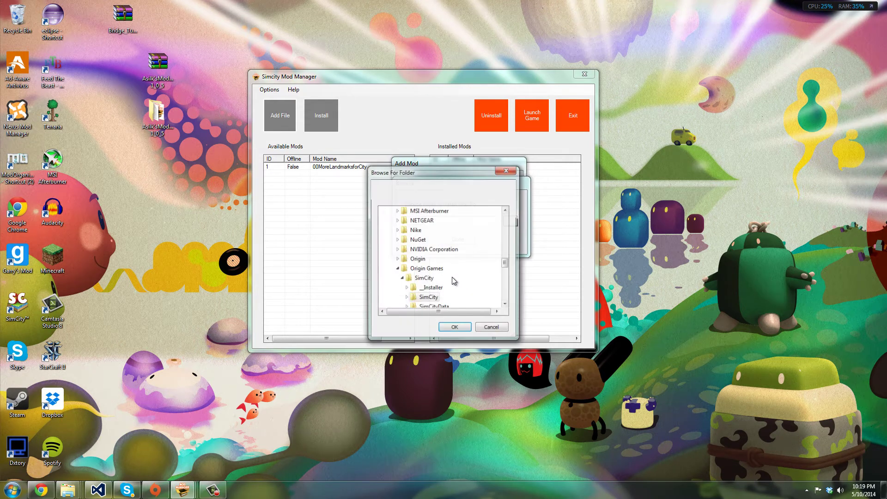
{"action": "left_click", "coordinate": [434, 305]}
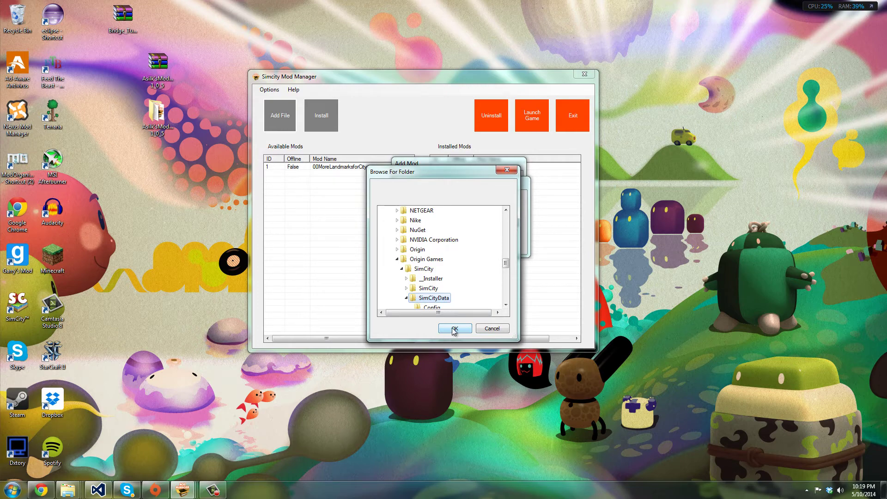
{"action": "left_click", "coordinate": [454, 329]}
{"action": "left_click", "coordinate": [459, 240]}
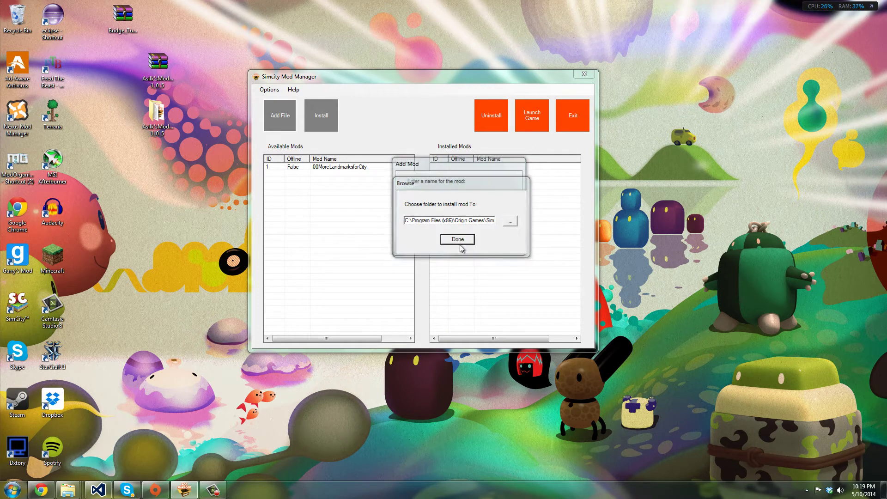
{"action": "left_click", "coordinate": [438, 279]}
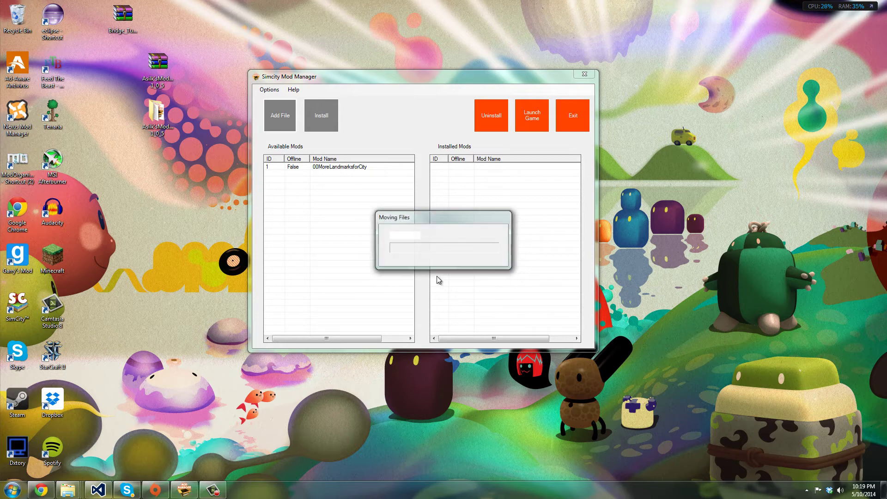
{"action": "left_click", "coordinate": [322, 173]}
{"action": "left_click", "coordinate": [340, 208]}
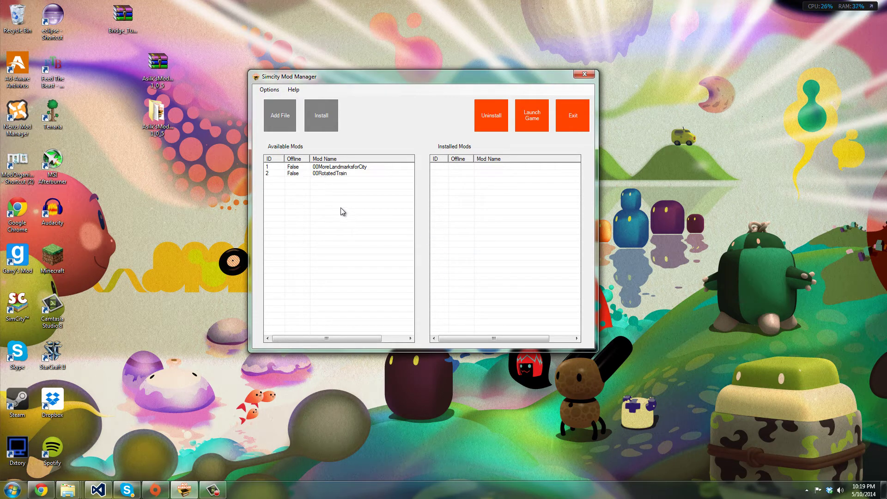
- Add AvenueGreyBridge as a third available mod, marked Offline
{"action": "left_click", "coordinate": [286, 118]}
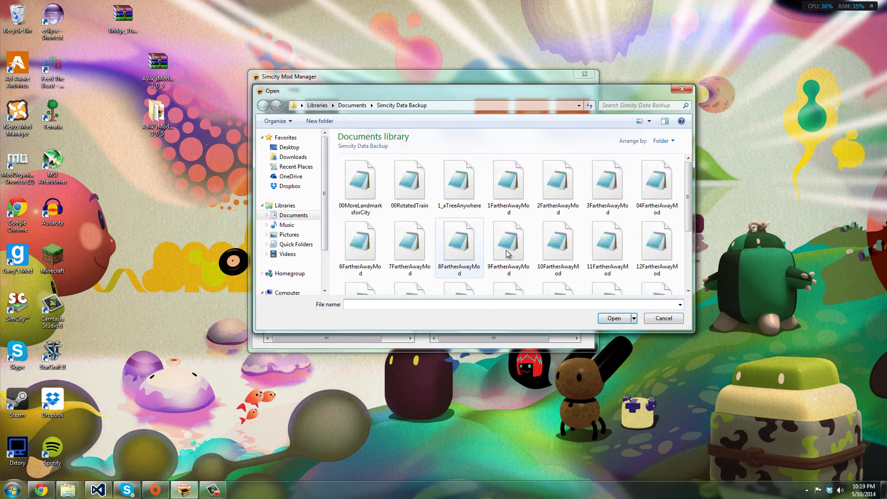
{"action": "scroll", "coordinate": [670, 258], "scroll_direction": "down", "scroll_amount": 1}
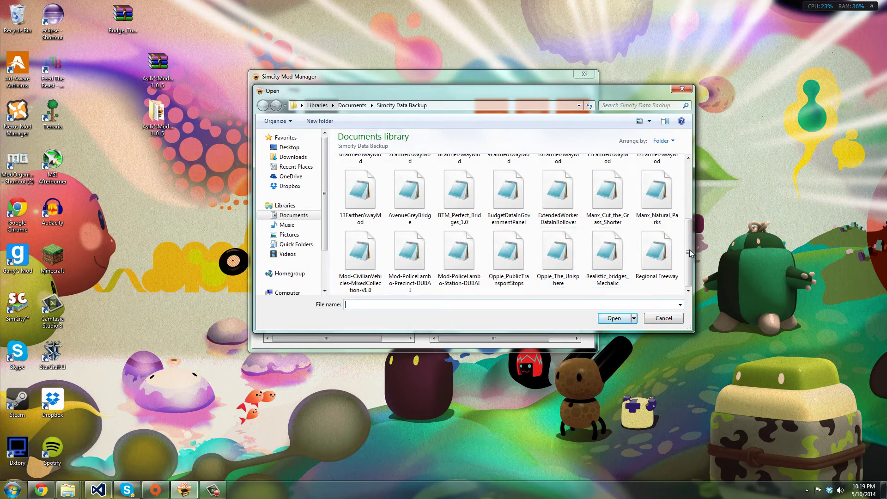
{"action": "mouse_move", "coordinate": [691, 255]}
{"action": "left_mouse_down"}
{"action": "mouse_move", "coordinate": [690, 208]}
{"action": "mouse_move", "coordinate": [691, 276]}
{"action": "mouse_move", "coordinate": [686, 243]}
{"action": "mouse_move", "coordinate": [688, 254]}
{"action": "left_mouse_up"}
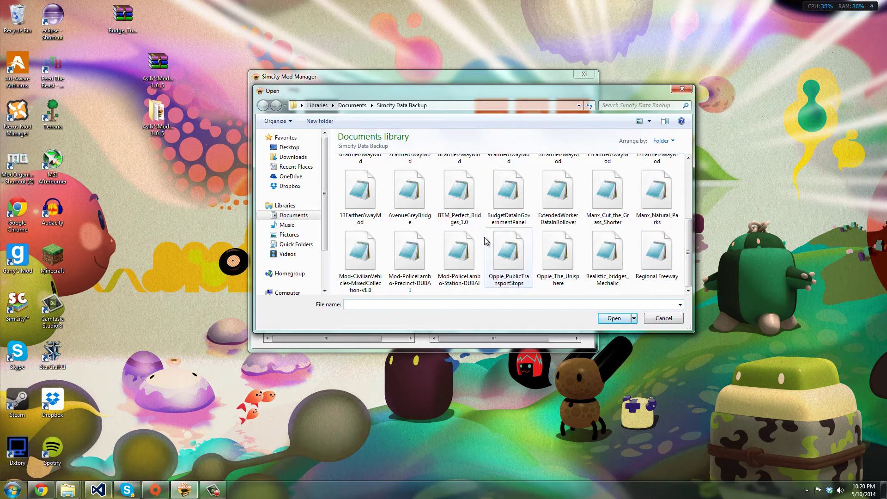
{"action": "left_click", "coordinate": [409, 194]}
{"action": "left_click", "coordinate": [603, 319]}
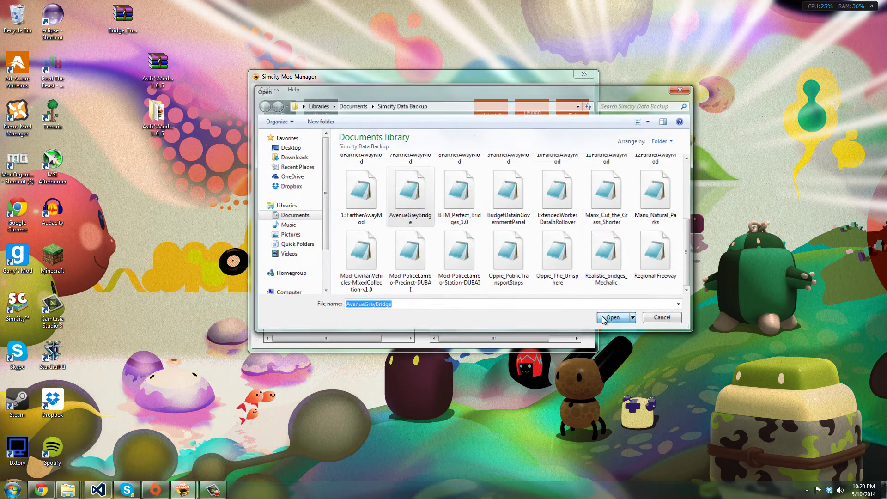
{"action": "left_click", "coordinate": [425, 227]}
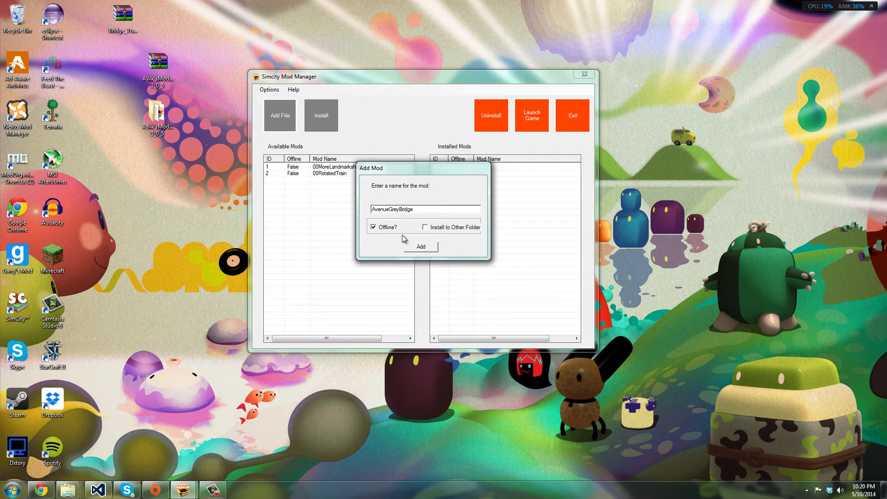
{"action": "left_click", "coordinate": [420, 247]}
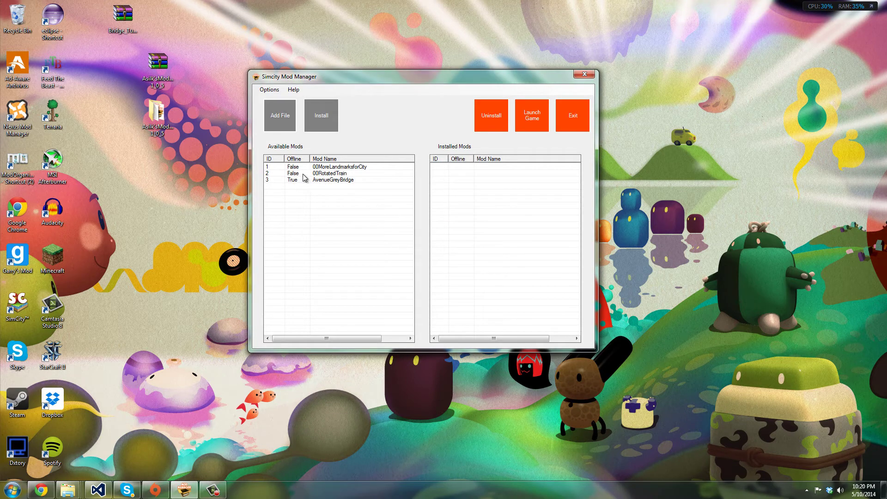
- Sort Available Mods by ID, Offline (both directions), Mod Name, then back to ID
{"action": "left_click", "coordinate": [270, 160]}
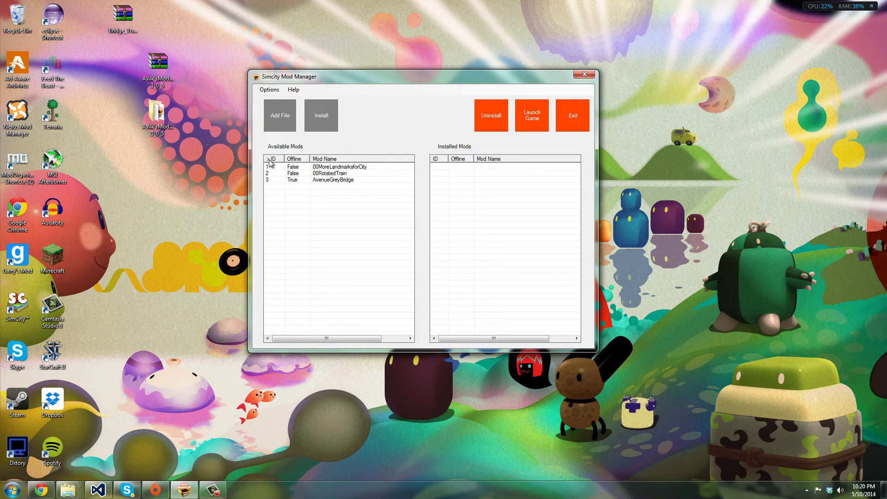
{"action": "left_click", "coordinate": [294, 160]}
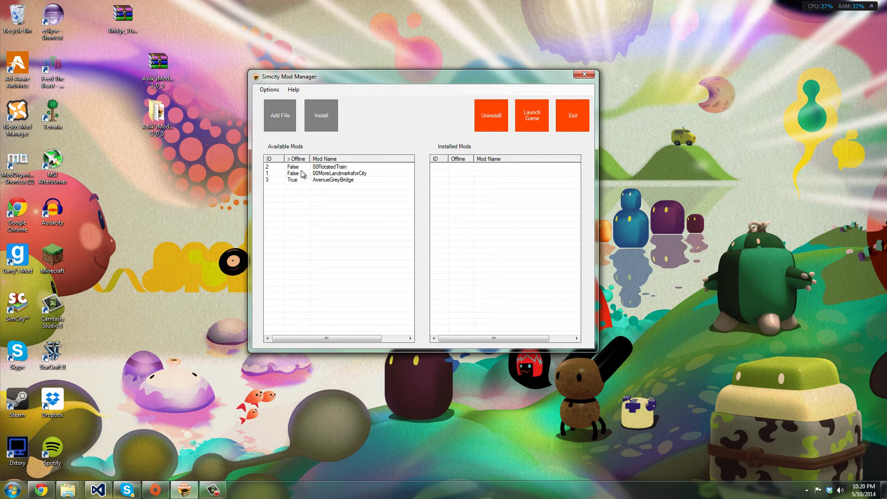
{"action": "left_click", "coordinate": [296, 162]}
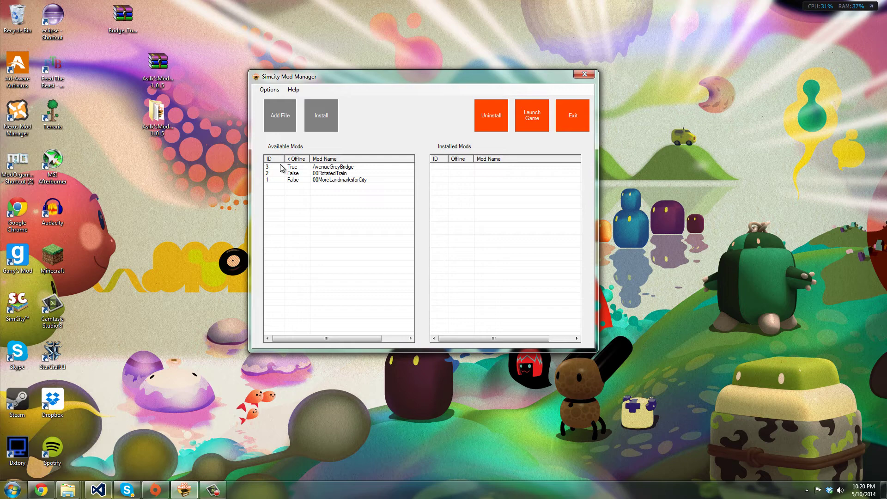
{"action": "left_click", "coordinate": [345, 158]}
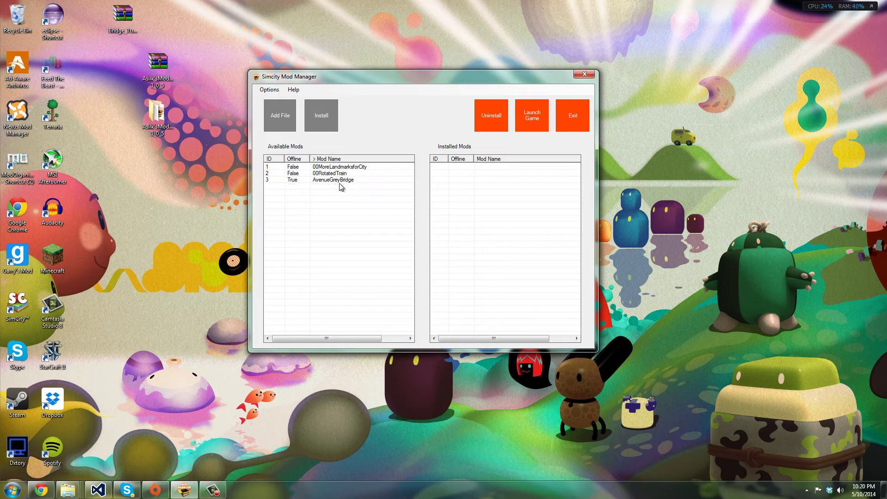
{"action": "left_click", "coordinate": [270, 160]}
- Install 00RotatedTrain and 00MoreLandmarksforCity together, then install AvenueGreyBridge
{"action": "left_click", "coordinate": [327, 174]}
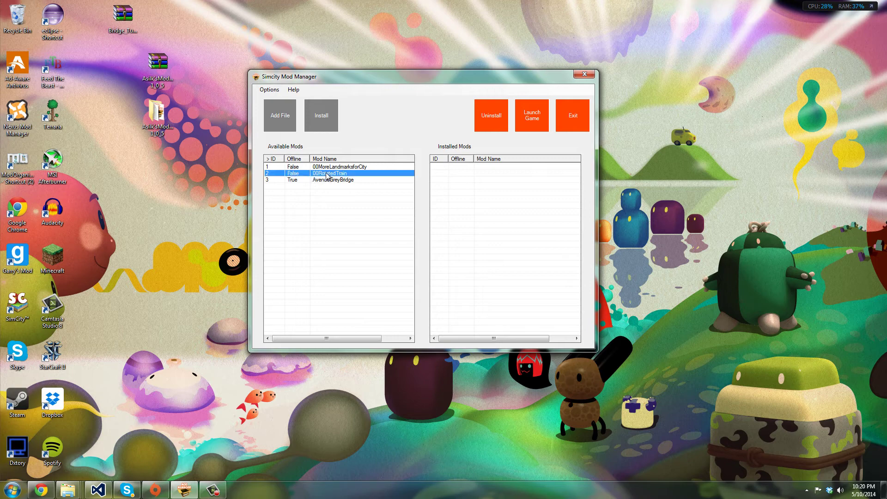
{"action": "left_click", "coordinate": [330, 168], "text": "ctrl"}
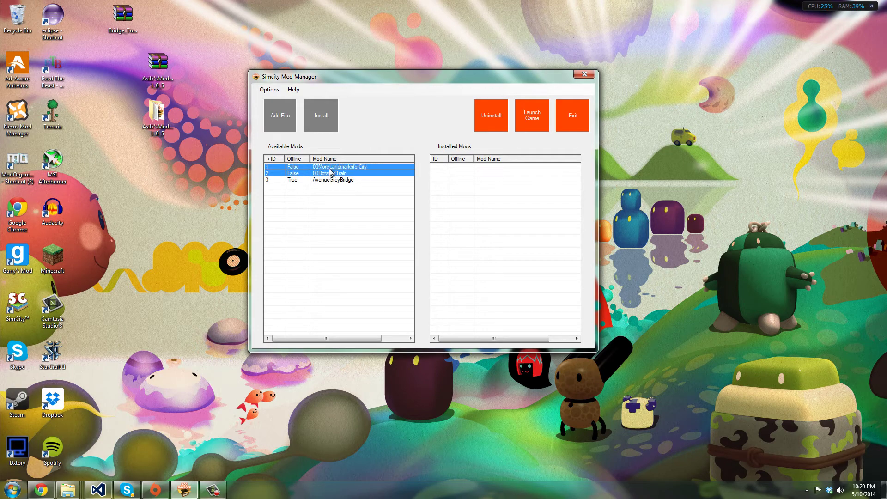
{"action": "left_click", "coordinate": [323, 119]}
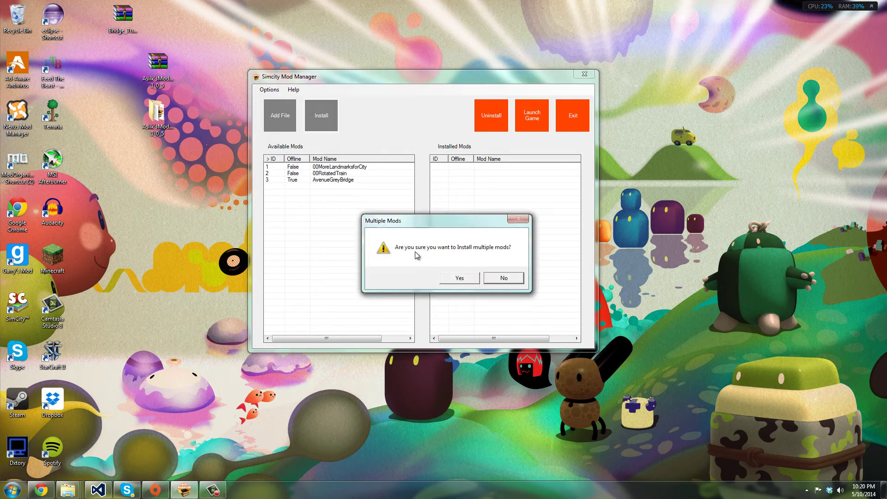
{"action": "left_click", "coordinate": [459, 278]}
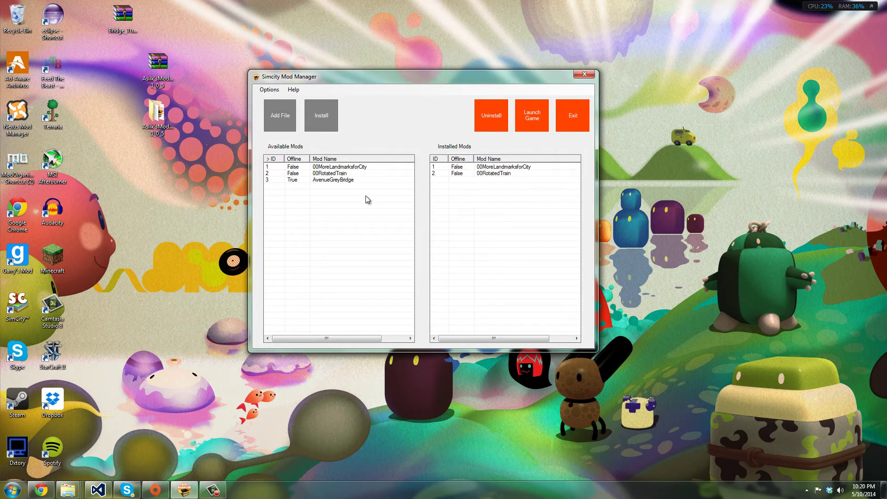
{"action": "left_click", "coordinate": [324, 180]}
{"action": "left_click", "coordinate": [319, 116]}
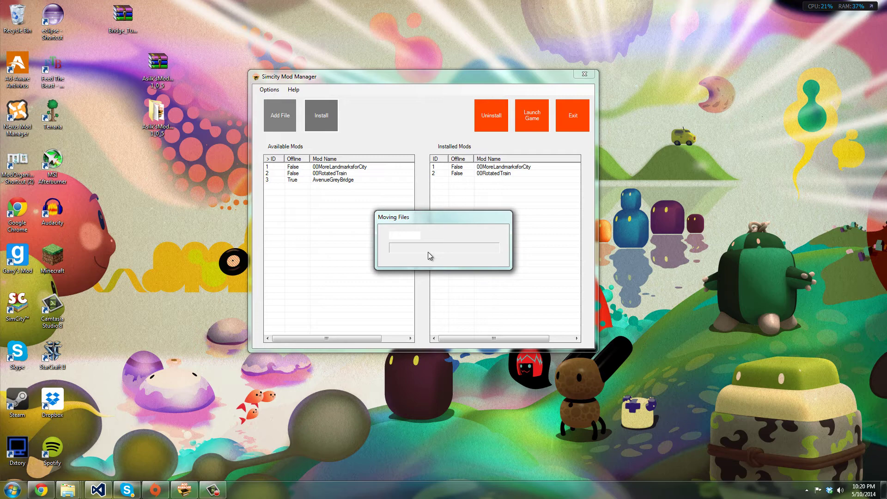
- Uninstall all three installed mods at once
{"action": "left_click_drag", "start_coordinate": [485, 181], "coordinate": [485, 168]}
{"action": "left_click", "coordinate": [491, 115]}
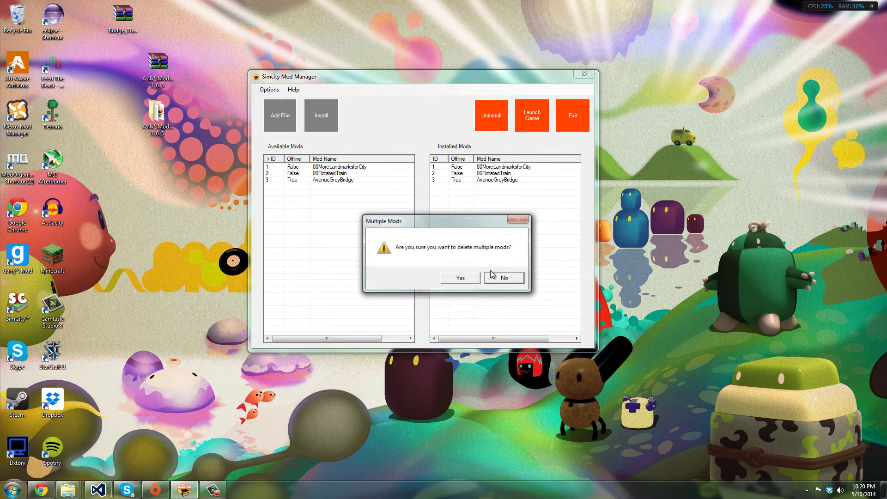
{"action": "left_click", "coordinate": [460, 277]}
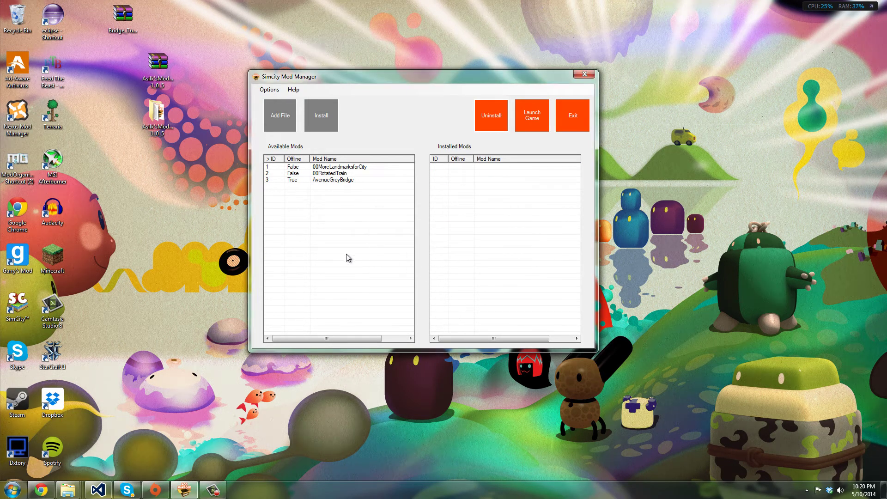
- Delete all three mods from the Available Mods list
{"action": "left_click_drag", "start_coordinate": [324, 180], "coordinate": [354, 167]}
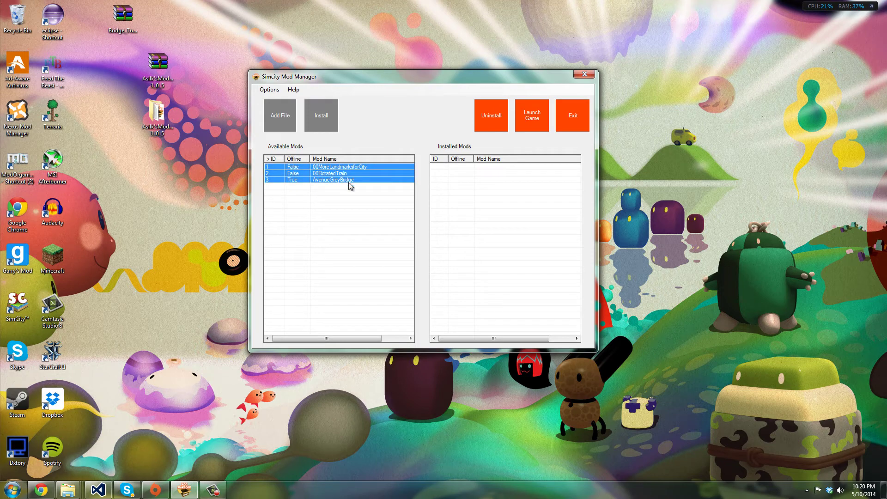
{"action": "right_click", "coordinate": [346, 177]}
{"action": "left_click", "coordinate": [355, 190]}
{"action": "left_click", "coordinate": [460, 278]}
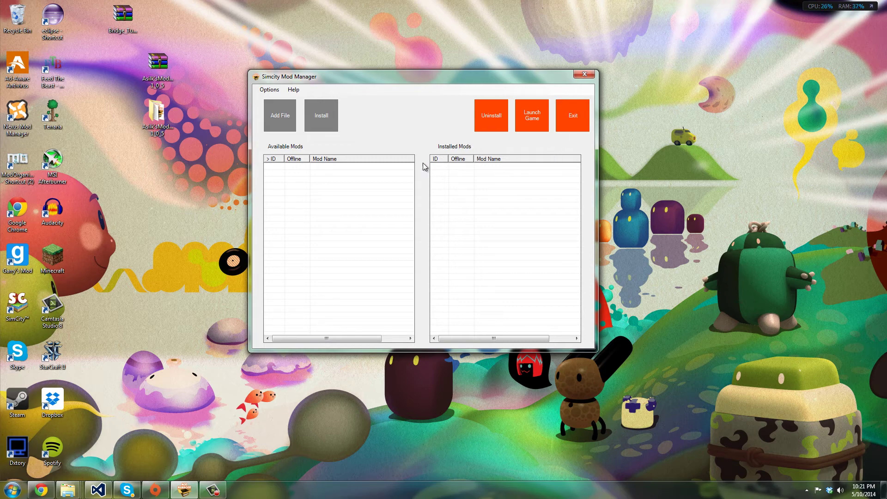
- View the enlarged Mod Manager screenshot on Simtropolis, then return to Simcity Mod Manager
{"action": "left_click", "coordinate": [42, 490]}
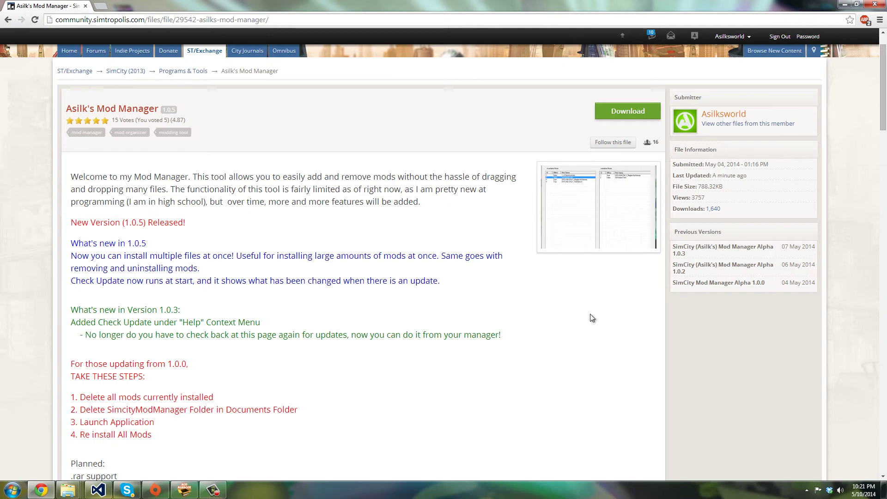
{"action": "left_click", "coordinate": [592, 238]}
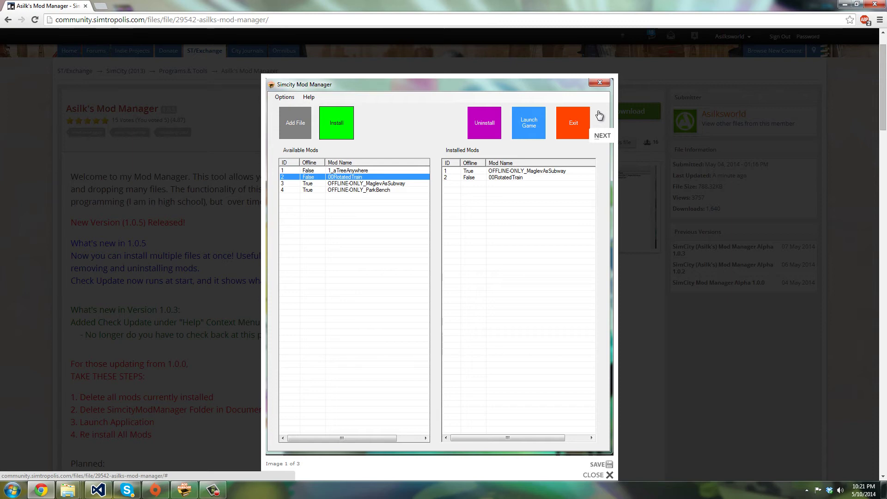
{"action": "left_click", "coordinate": [643, 126]}
{"action": "left_click", "coordinate": [185, 490]}
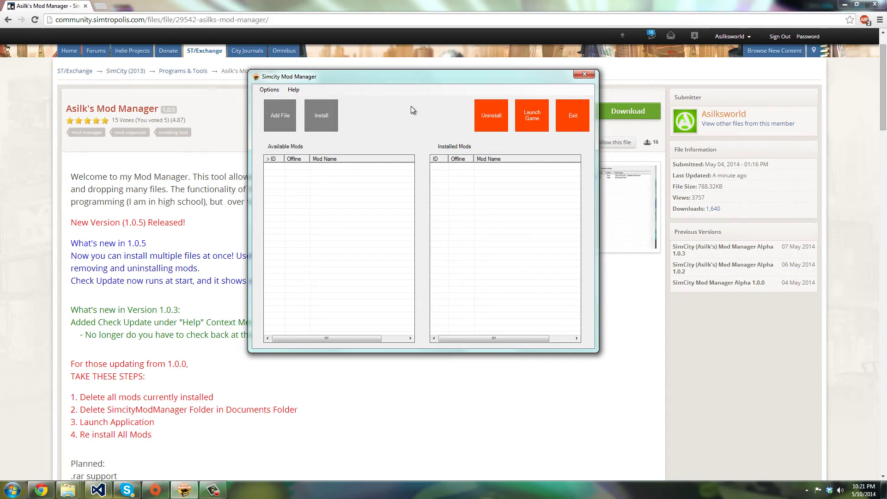
- Open the SimCity game folder via Options > Open Game Folder, then close it
{"action": "left_click_drag", "start_coordinate": [356, 79], "coordinate": [362, 137]}
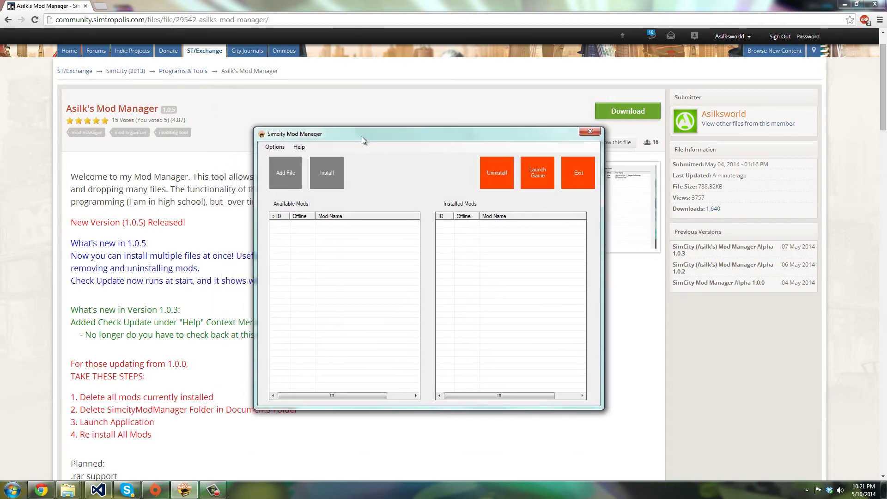
{"action": "left_click", "coordinate": [275, 147]}
{"action": "left_click", "coordinate": [304, 169]}
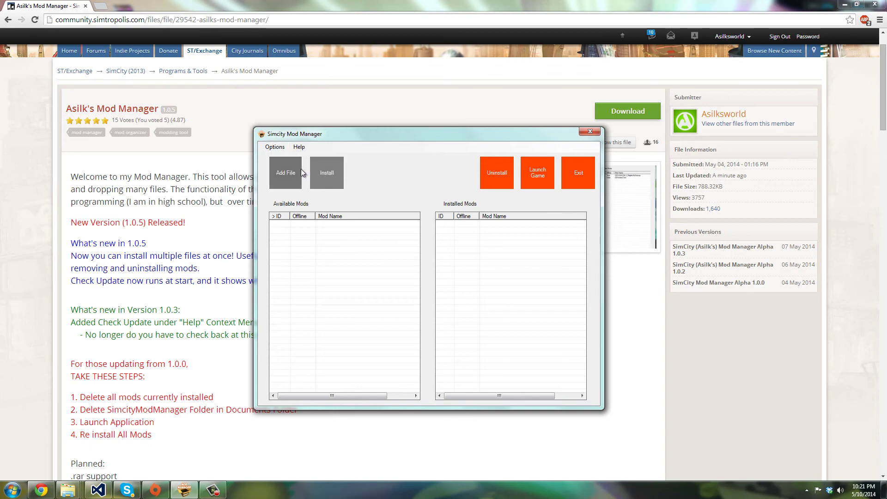
{"action": "left_click_drag", "start_coordinate": [237, 16], "coordinate": [377, 92]}
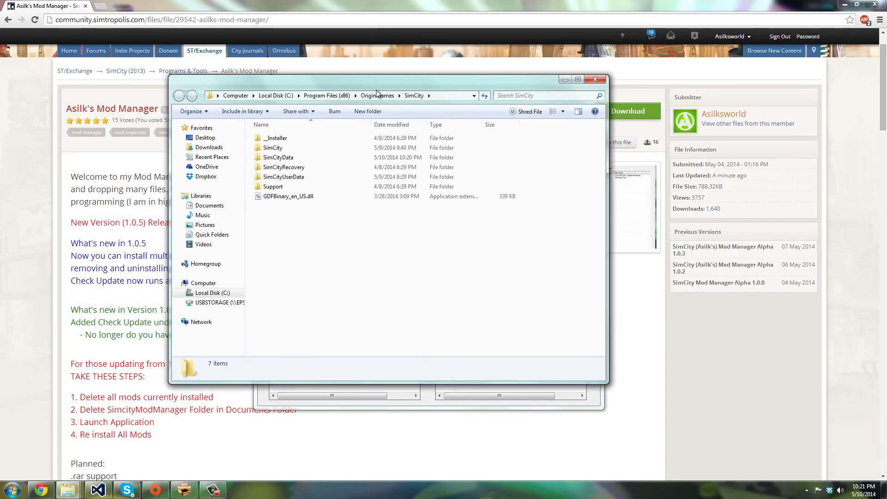
{"action": "left_click", "coordinate": [596, 79]}
- Reopen the game folder, look inside SimCityData, go back up, and minimize the window
{"action": "left_click", "coordinate": [275, 147]}
{"action": "left_click", "coordinate": [305, 167]}
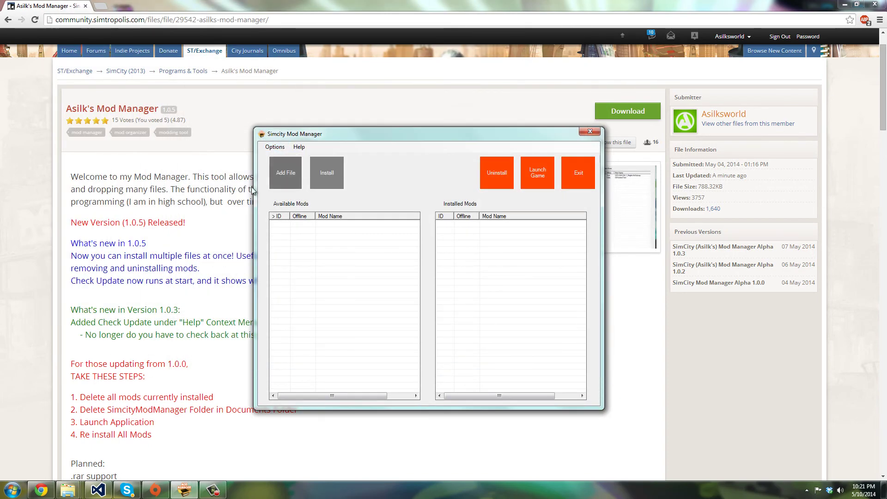
{"action": "left_click_drag", "start_coordinate": [476, 261], "coordinate": [505, 229]}
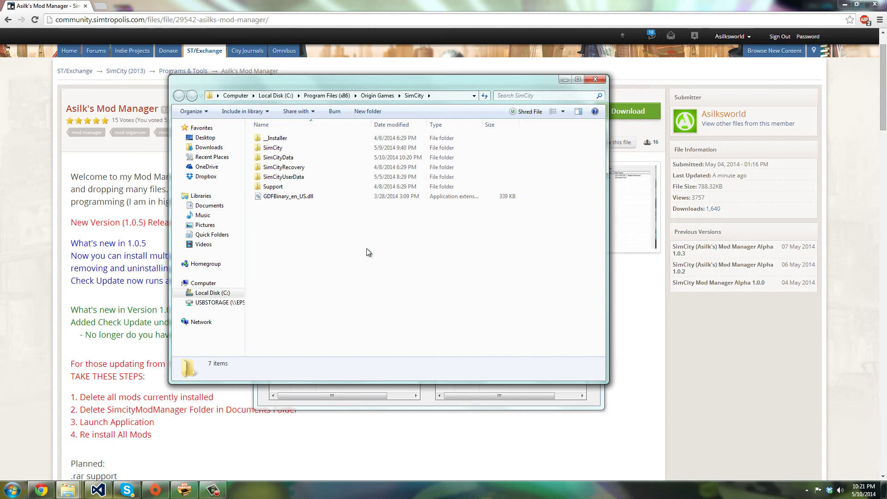
{"action": "double_click", "coordinate": [273, 158]}
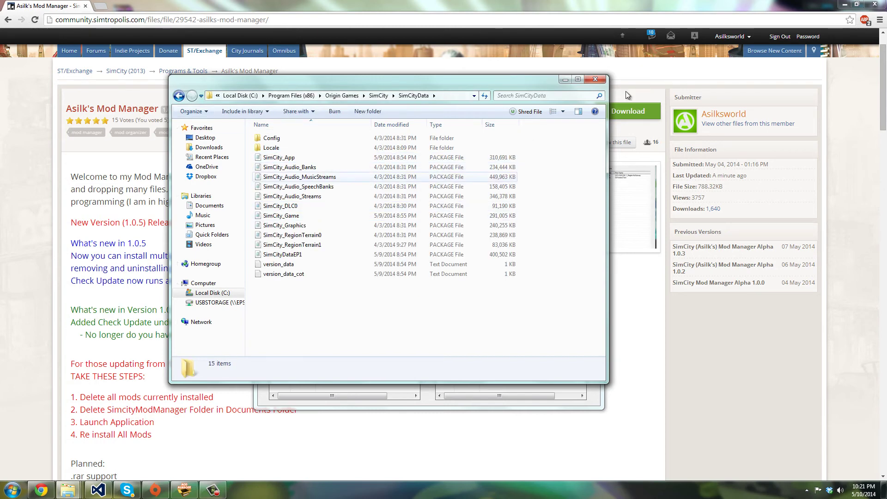
{"action": "key", "text": "BackSpace"}
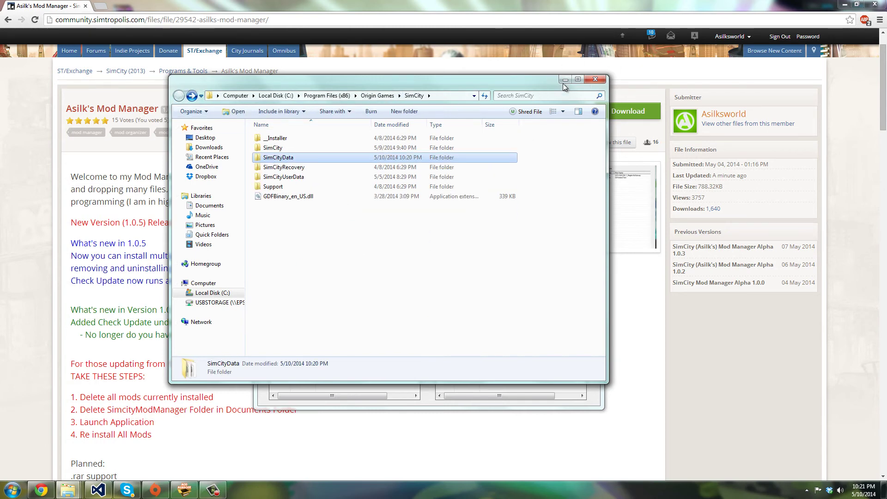
{"action": "left_click", "coordinate": [565, 80]}
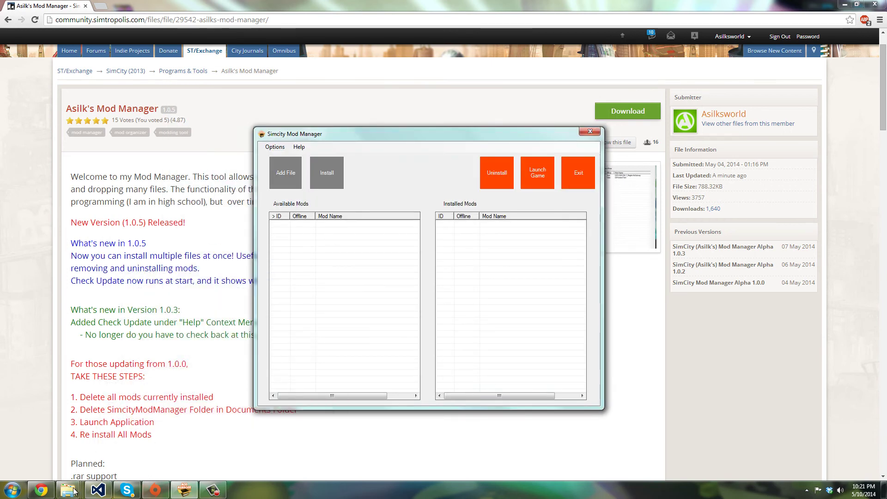
- Close all Explorer windows from the taskbar, then reopen and close the game folder
{"action": "right_click", "coordinate": [70, 491]}
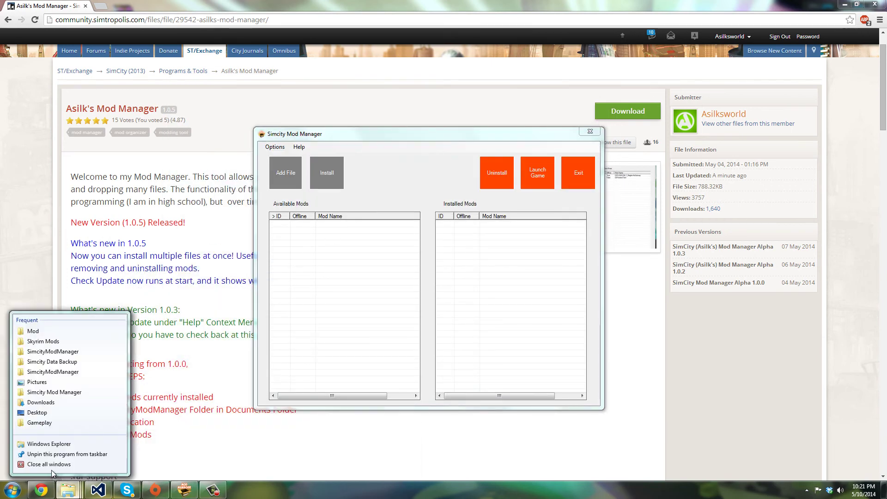
{"action": "left_click", "coordinate": [52, 466]}
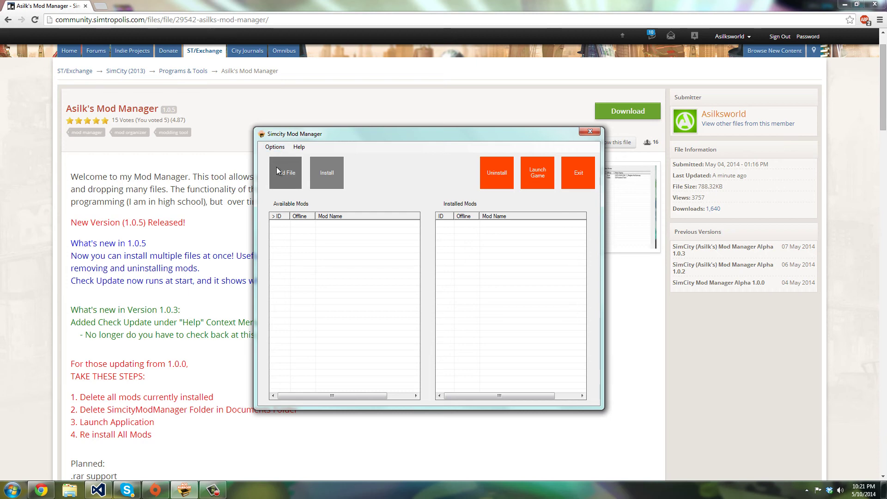
{"action": "left_click", "coordinate": [275, 146]}
{"action": "left_click", "coordinate": [289, 167]}
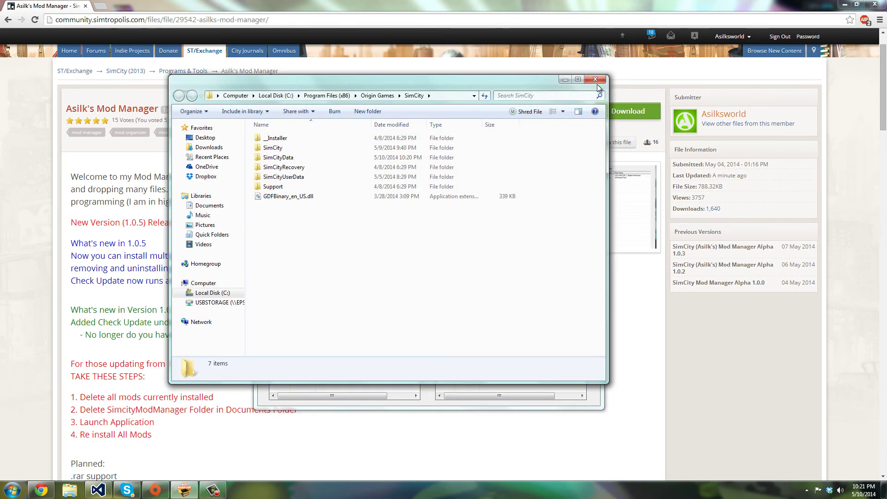
{"action": "left_click", "coordinate": [596, 80]}
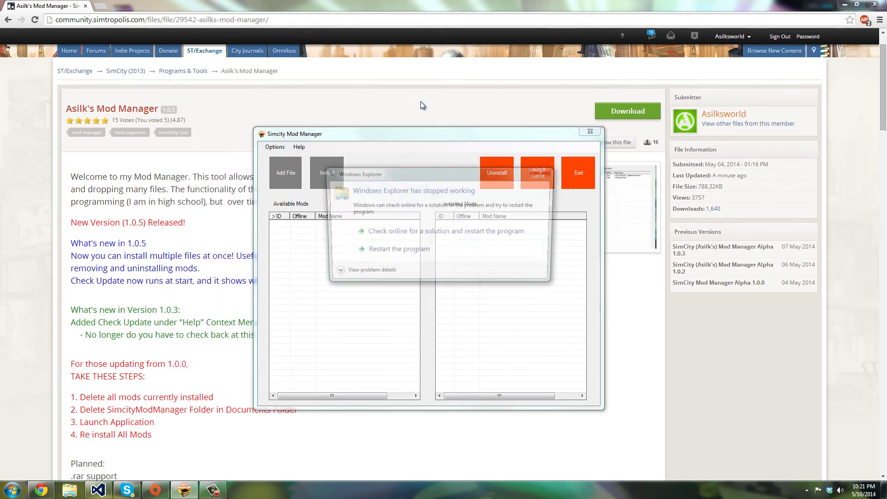
- Restart Windows Explorer from the crash dialog and close the Libraries window
{"action": "left_click", "coordinate": [416, 250]}
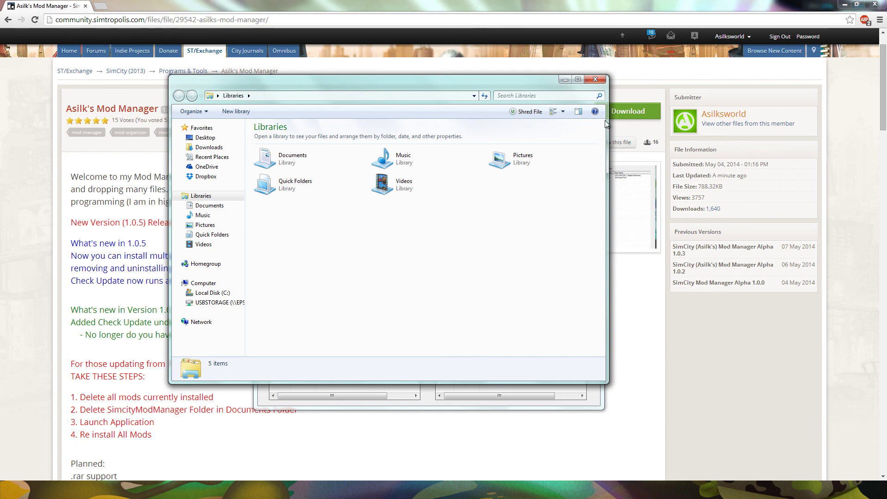
{"action": "left_click", "coordinate": [595, 79]}
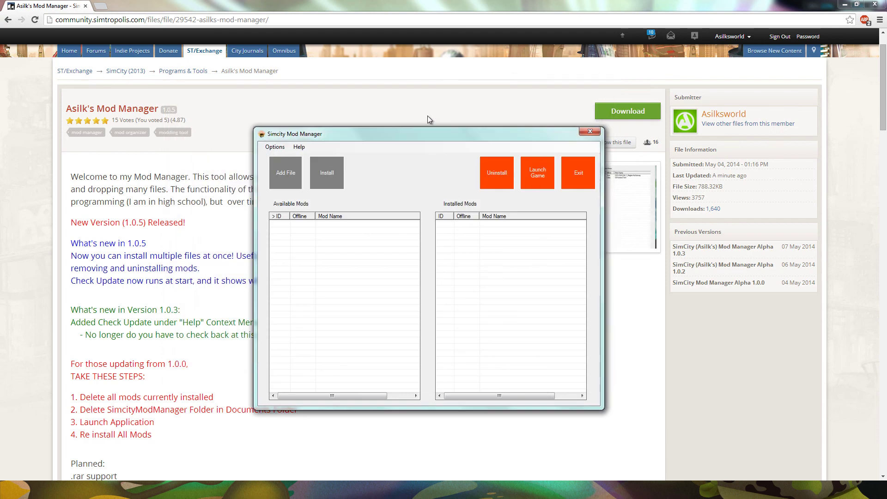
{"action": "left_click_drag", "start_coordinate": [413, 143], "coordinate": [437, 132]}
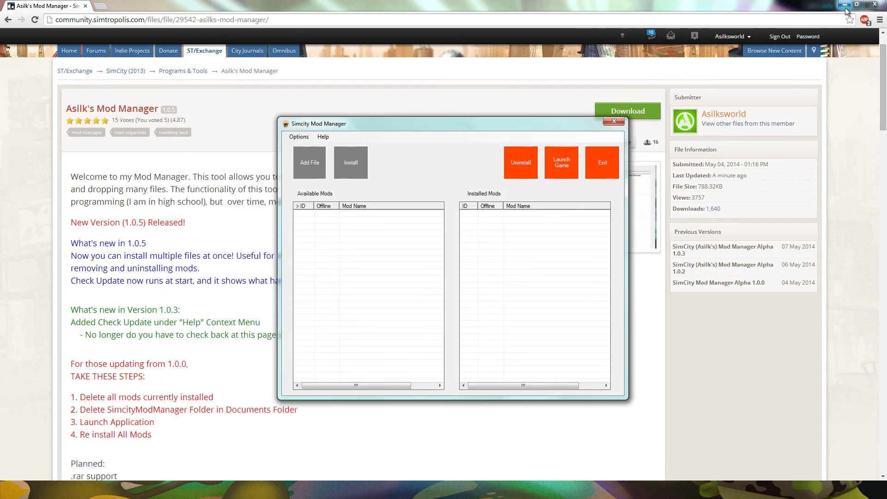